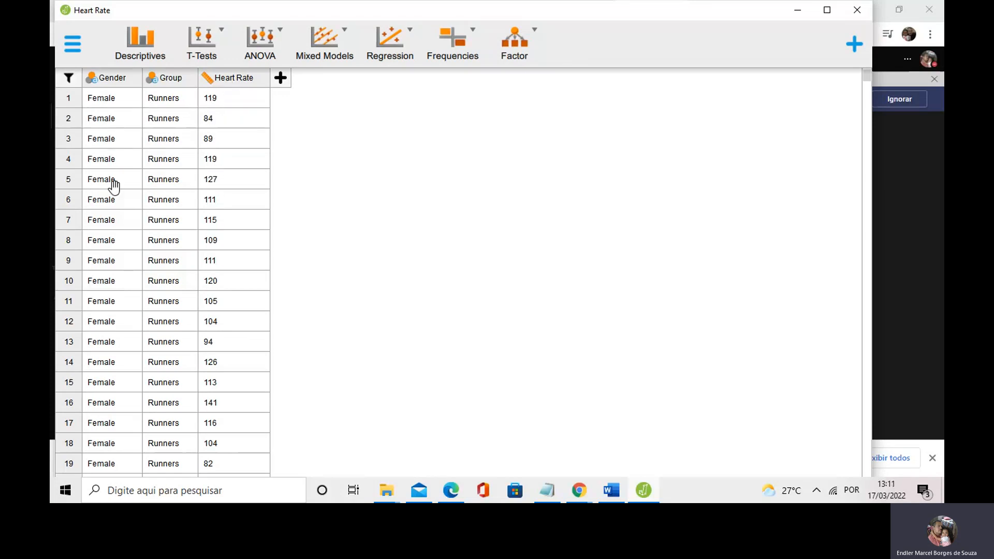
Look through the Gender, Group and Heart Rate rows of the dataset with the window maximized.
scroll(108, 166, "down", 4)
scroll(108, 191, "down", 20)
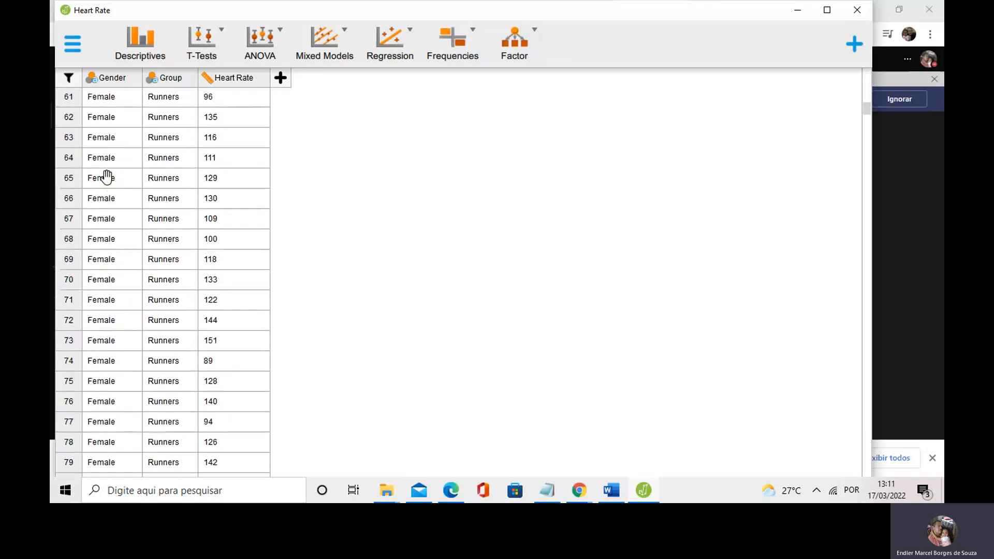
scroll(104, 201, "down", 20)
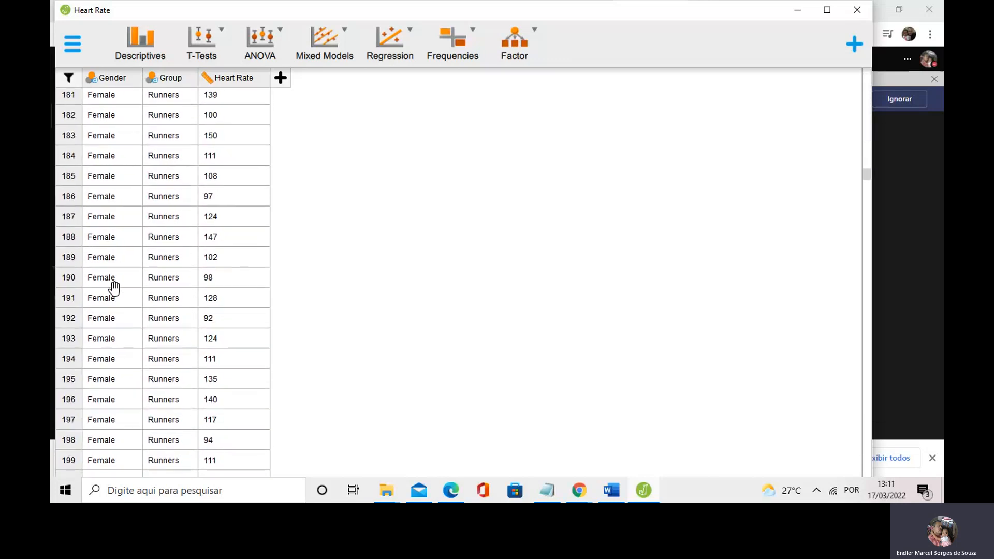
scroll(114, 270, "down", 3)
scroll(288, 247, "up", 3)
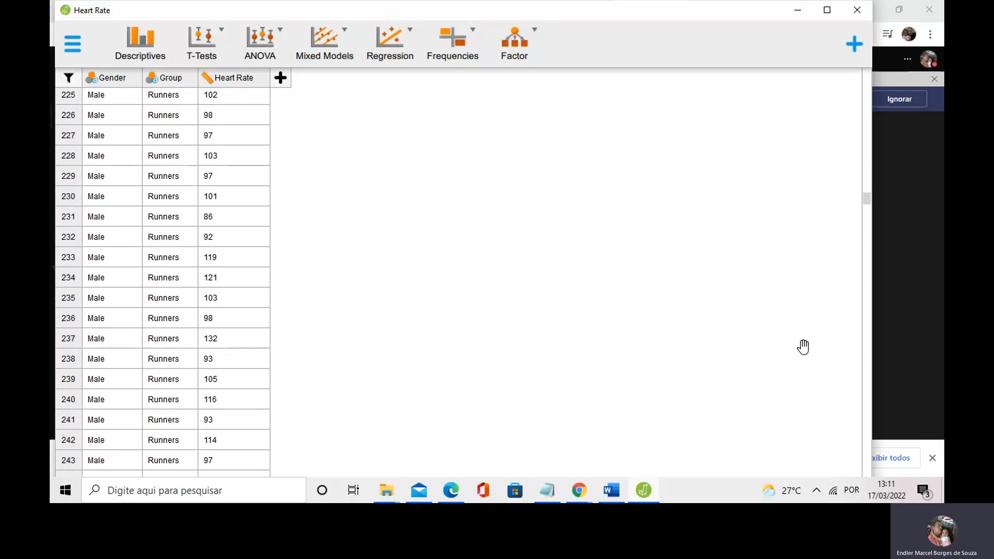
left_click(827, 10)
left_click_drag(937, 189, 941, 61)
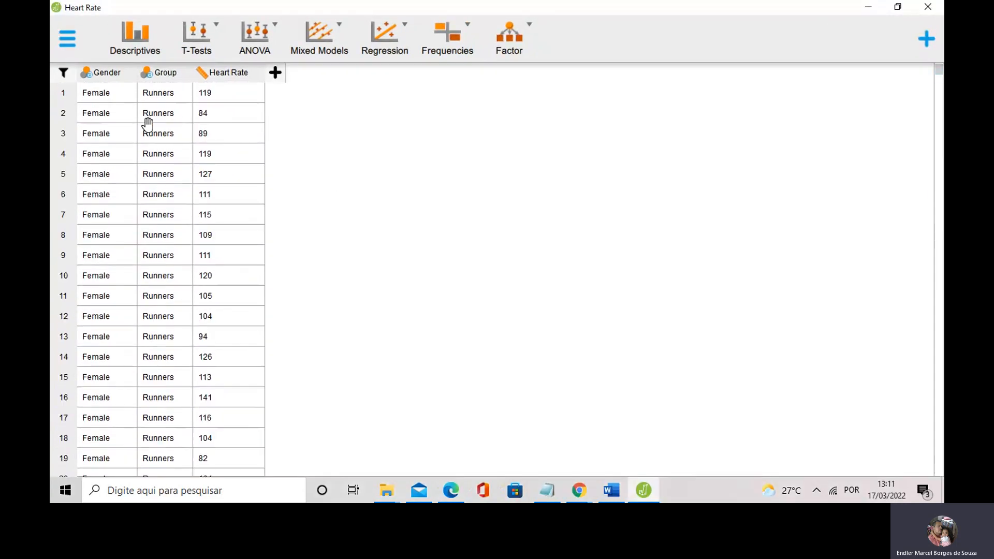
scroll(157, 150, "down", 6)
scroll(158, 163, "up", 6)
left_click(578, 491)
left_click(548, 457)
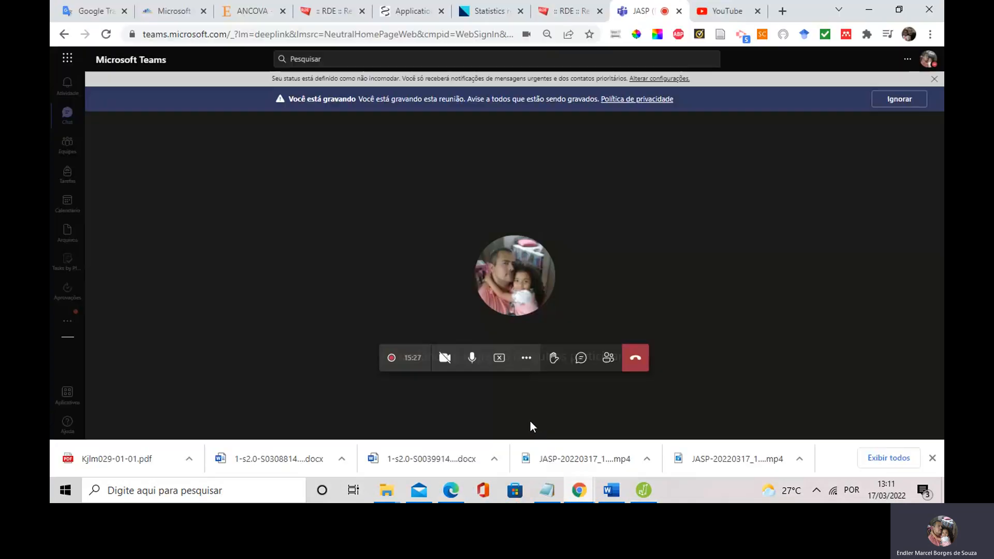
left_click(527, 359)
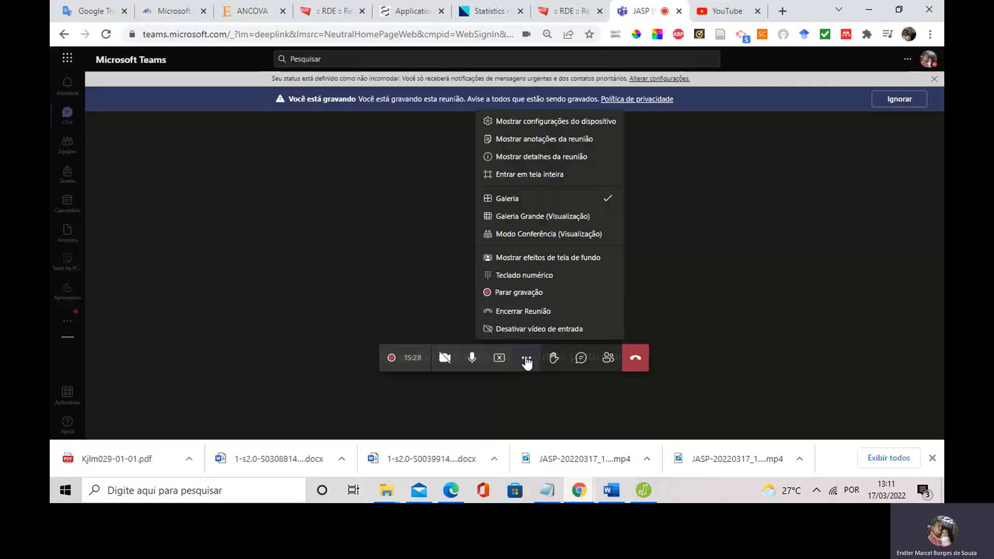
left_click(644, 490)
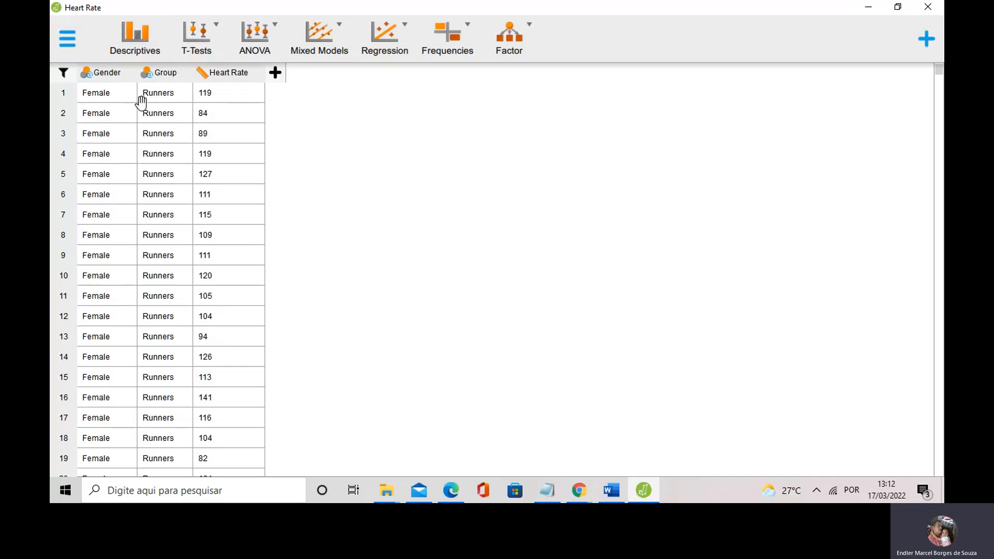
Open the Heart Rate example from the ANOVA category of the Data Library.
left_click(73, 42)
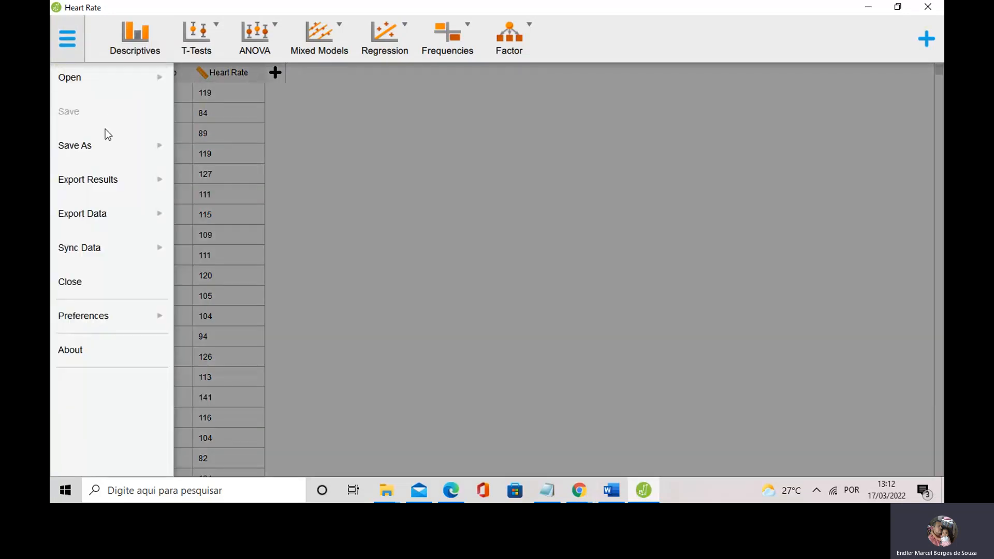
left_click(100, 86)
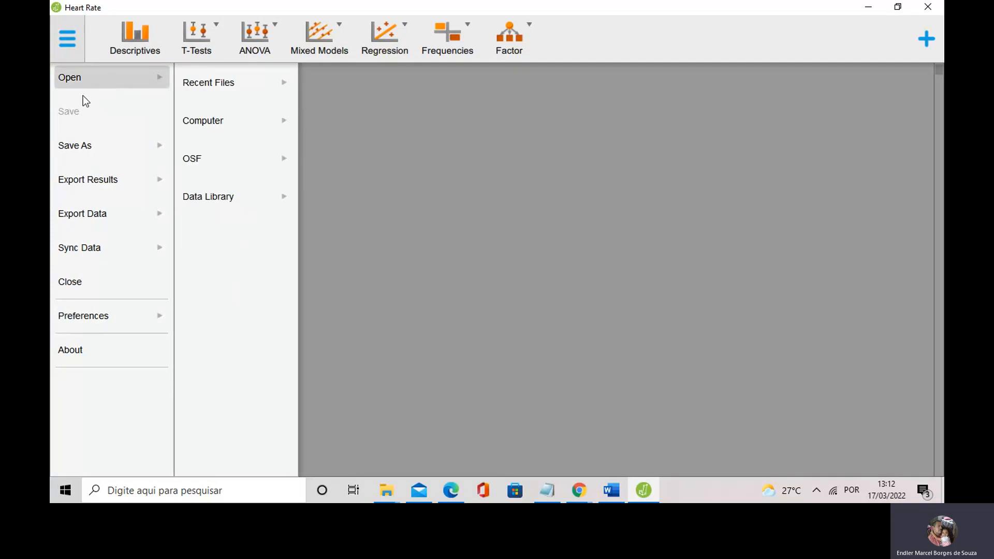
left_click(229, 205)
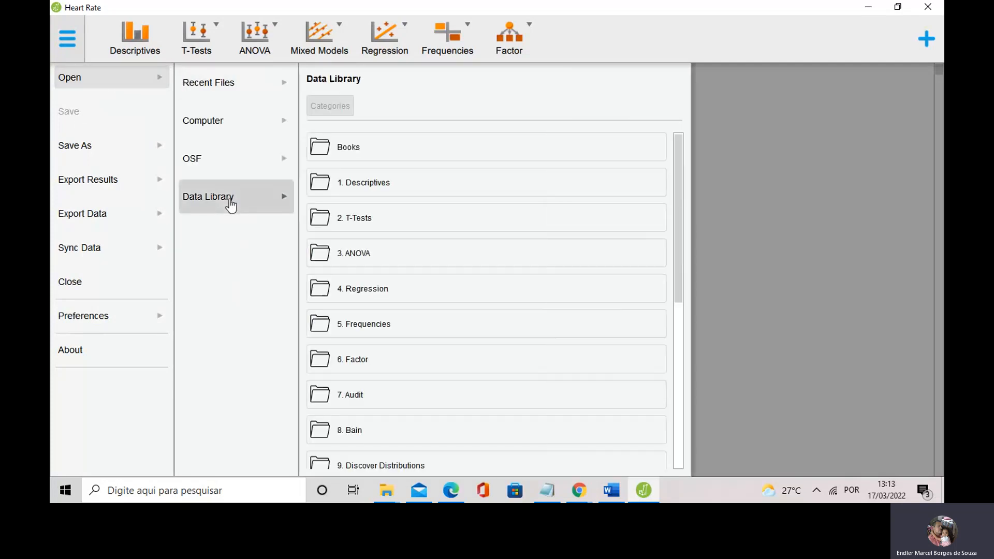
left_click(394, 255)
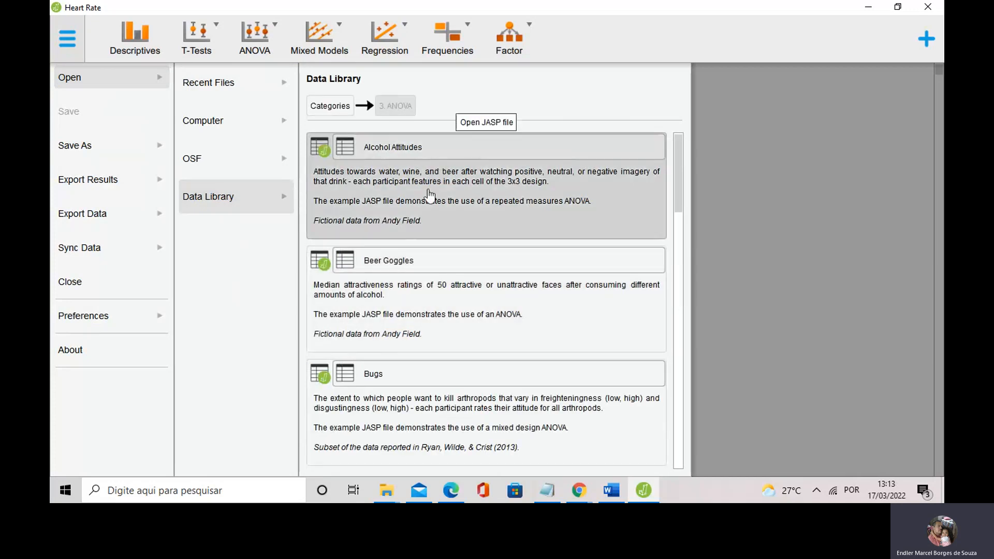
scroll(430, 196, "down", 1)
scroll(428, 202, "down", 3)
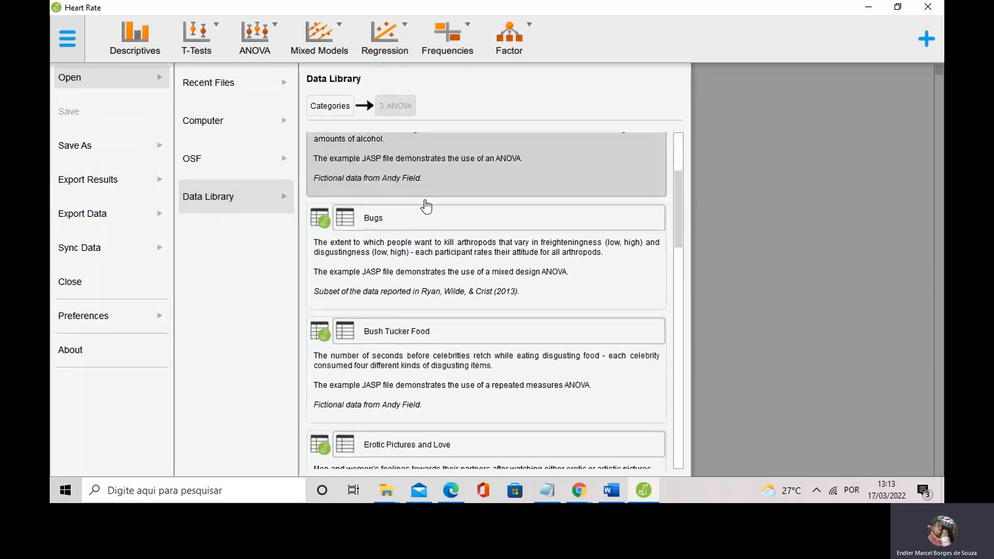
scroll(422, 217, "down", 9)
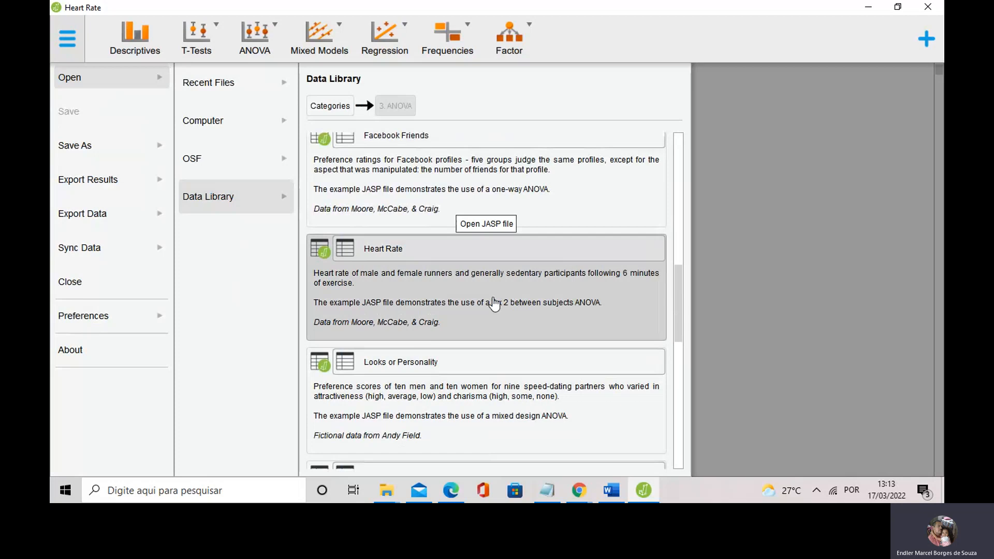
left_click(495, 305)
Create a classical Independent Samples T-Test with Heart Rate as the dependent variable and Gender as the grouping variable.
left_click(213, 34)
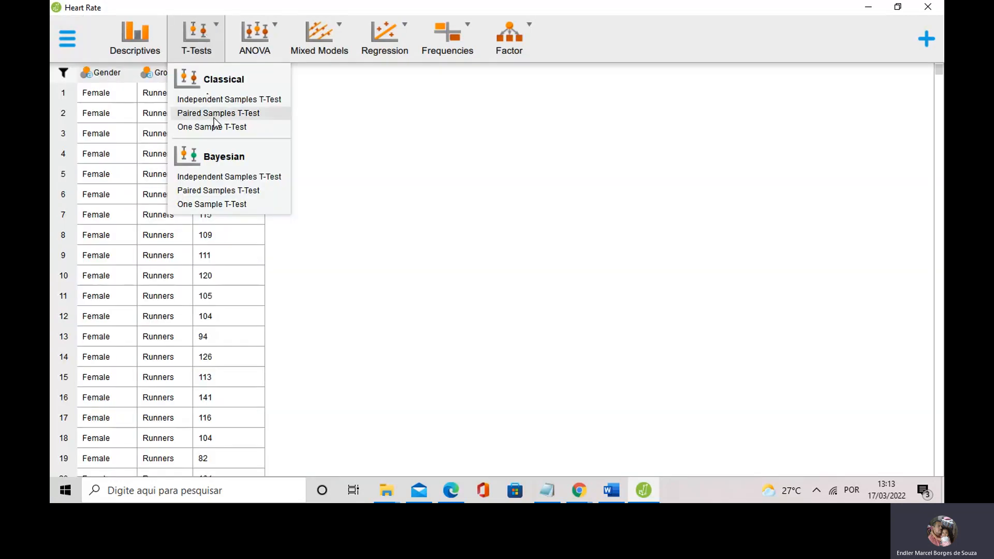
left_click(232, 101)
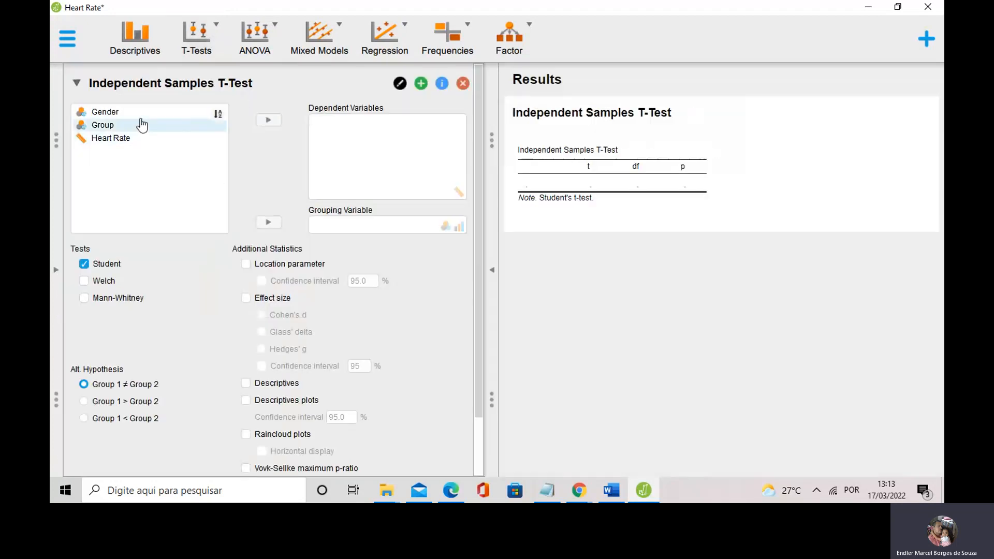
left_click(138, 112)
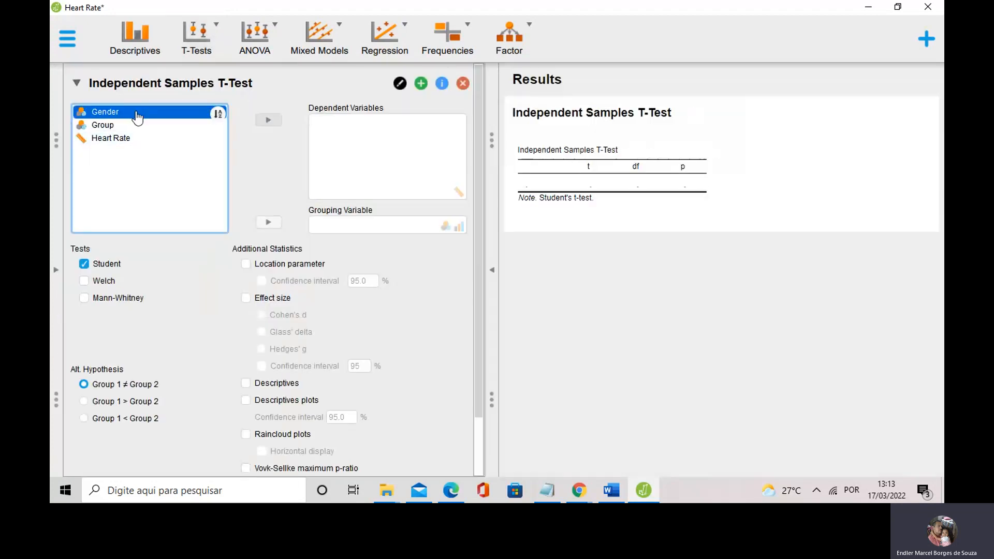
left_click(207, 139)
left_click(269, 124)
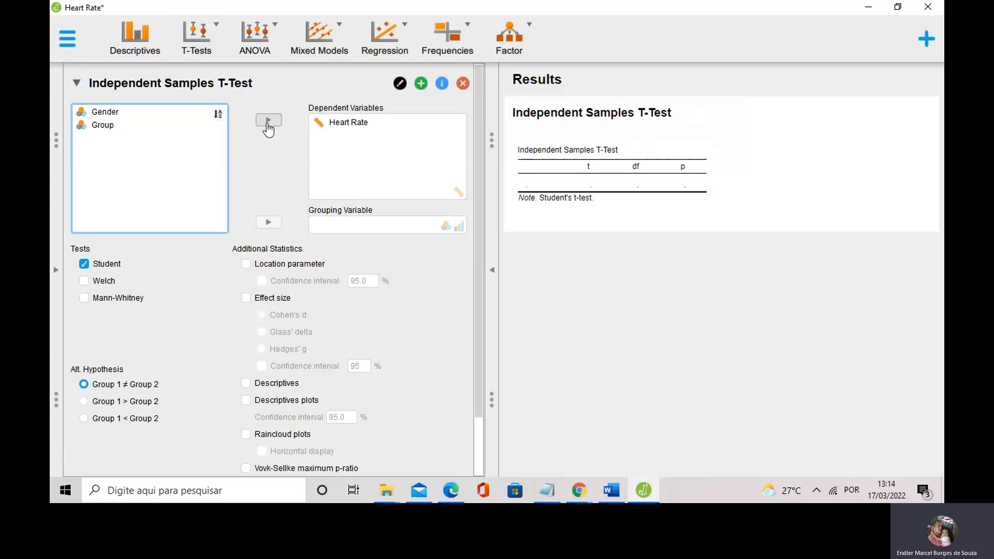
left_click(140, 115)
left_click(269, 224)
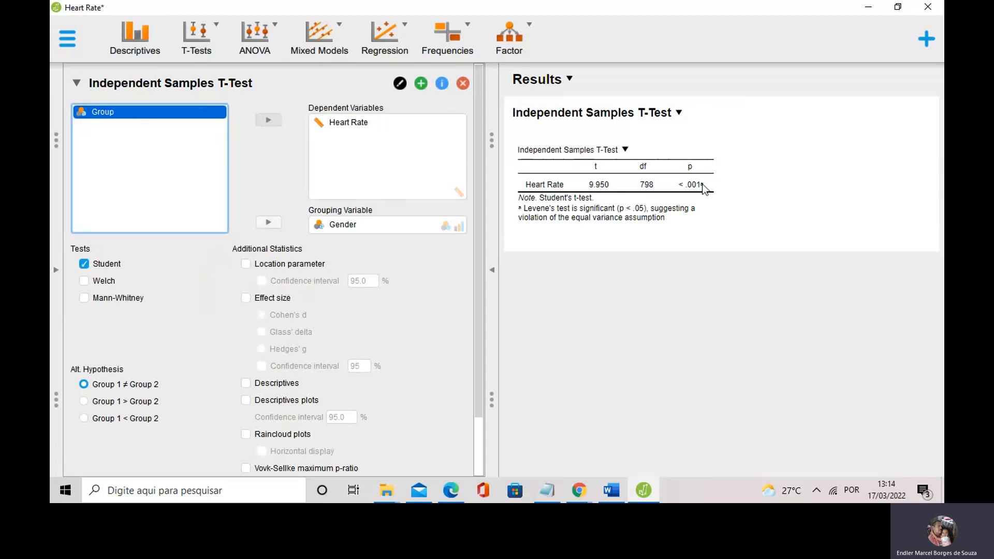
Add the Welch test, the normality and equality of variances checks, and descriptives plots to the t-test by Gender.
left_click(83, 284)
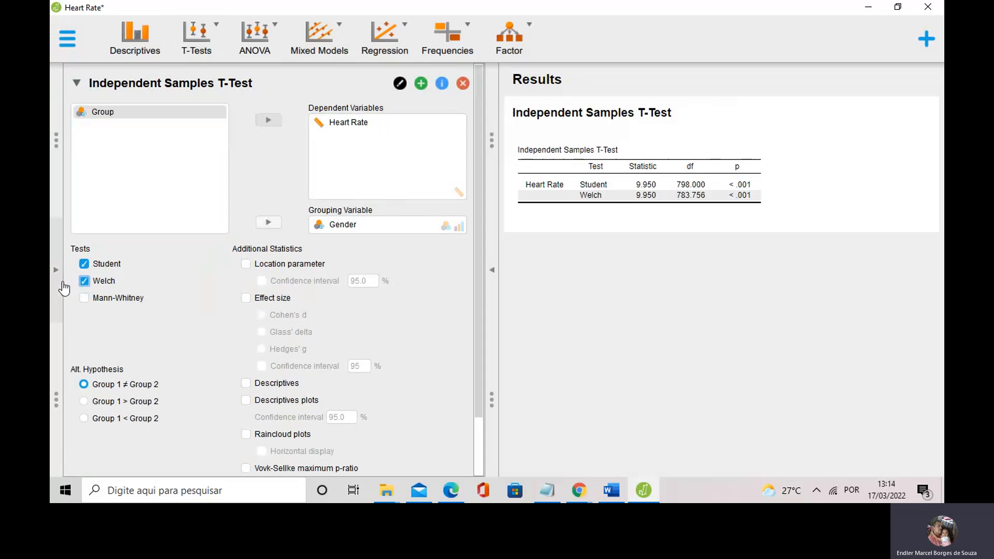
scroll(177, 241, "down", 3)
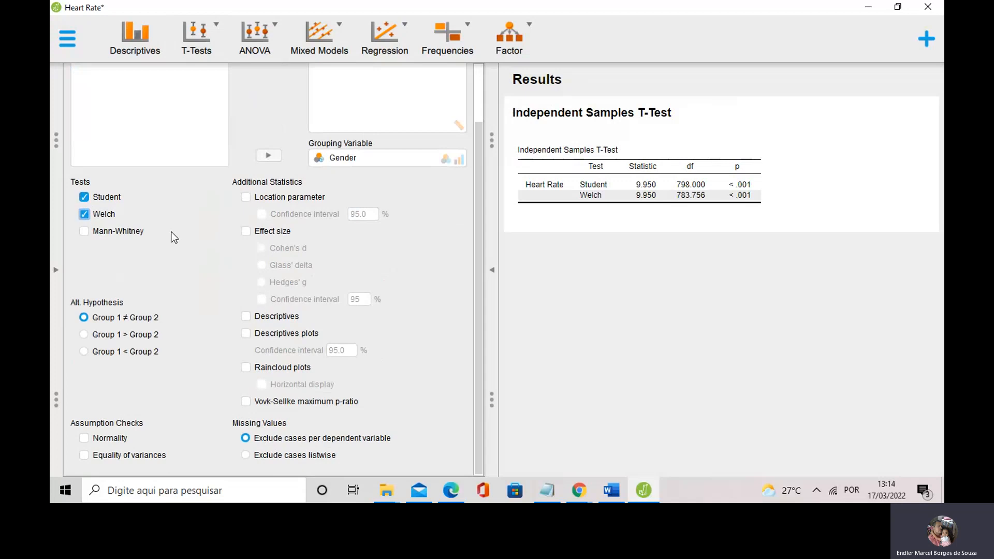
left_click(85, 439)
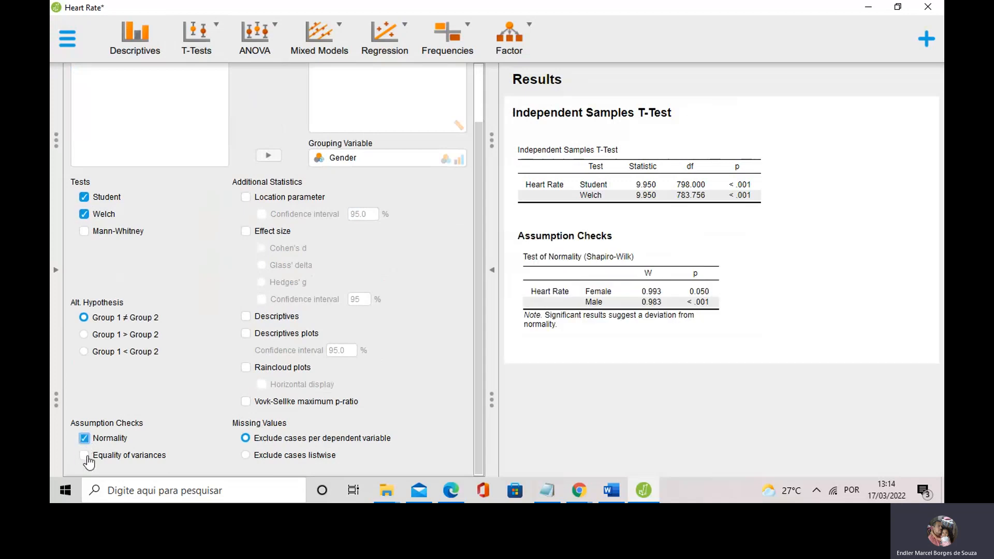
left_click(84, 456)
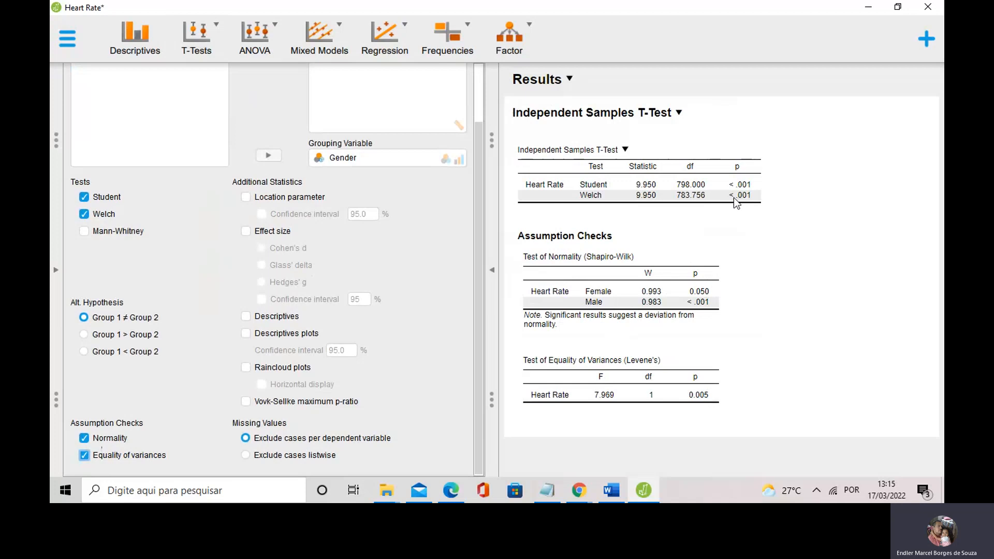
left_click(246, 334)
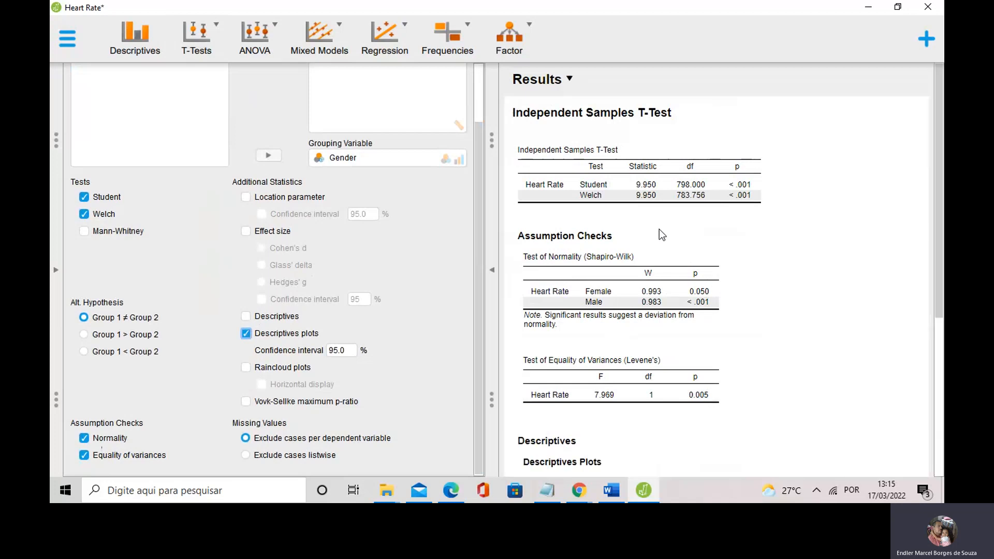
scroll(679, 162, "down", 5)
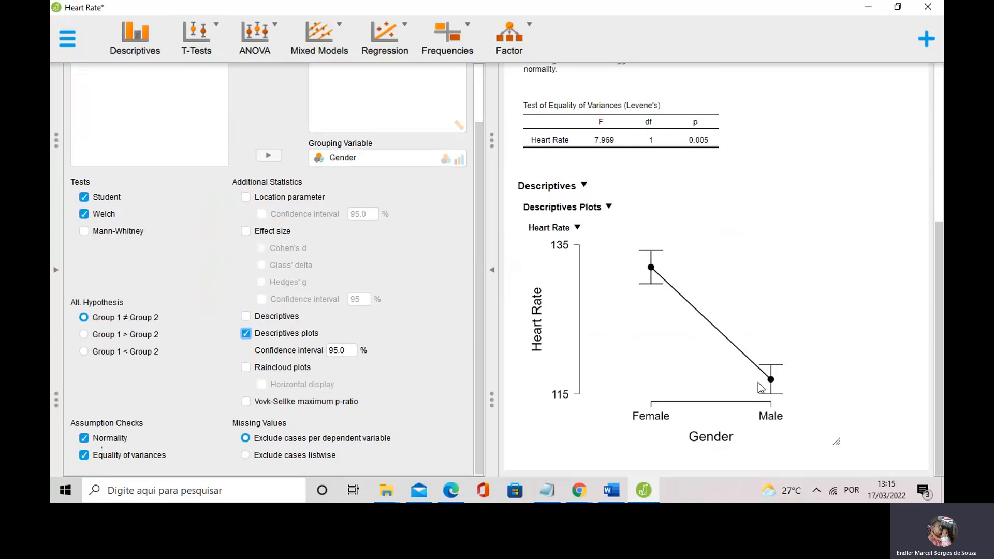
Create a second classical Independent Samples T-Test with Heart Rate as the dependent variable and Group as the grouping variable.
left_click(199, 49)
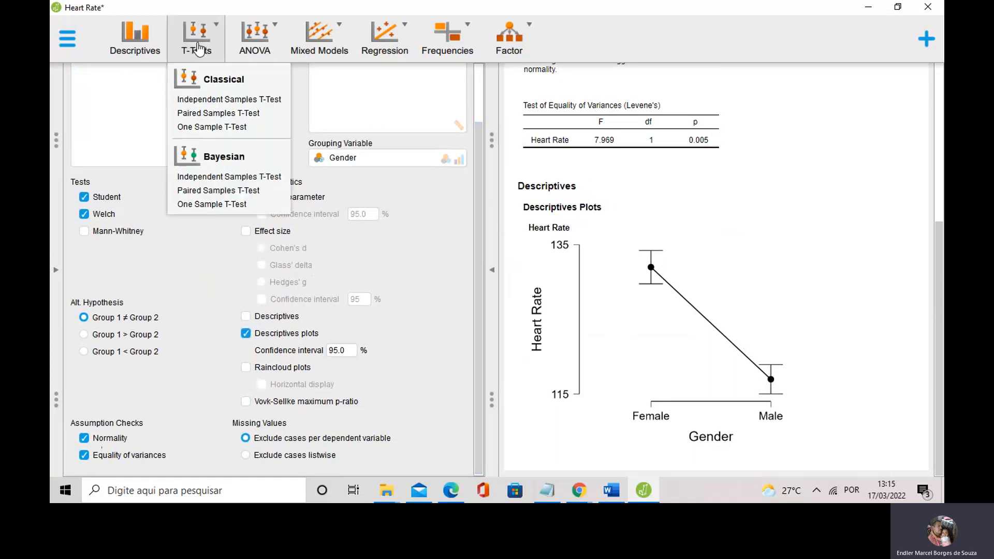
left_click(218, 103)
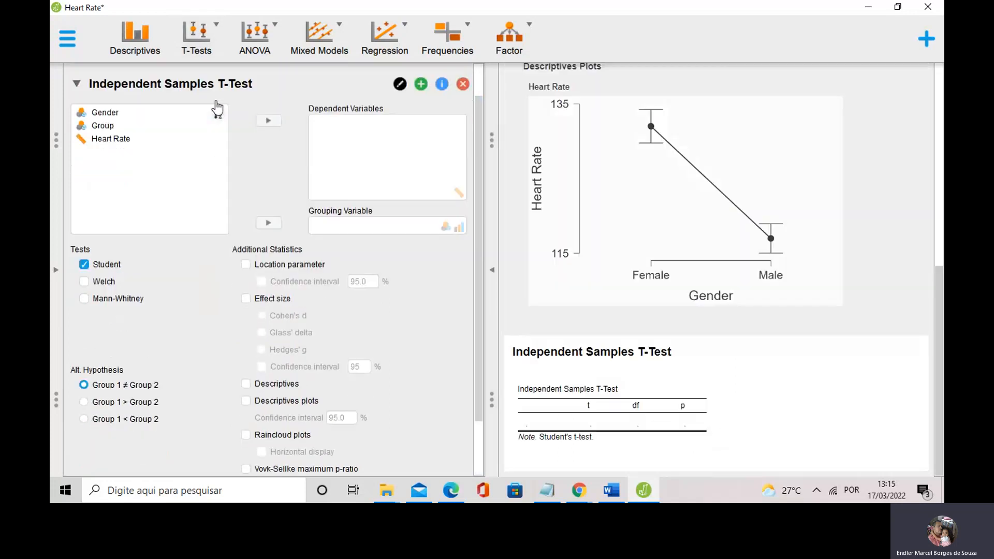
left_click(127, 139)
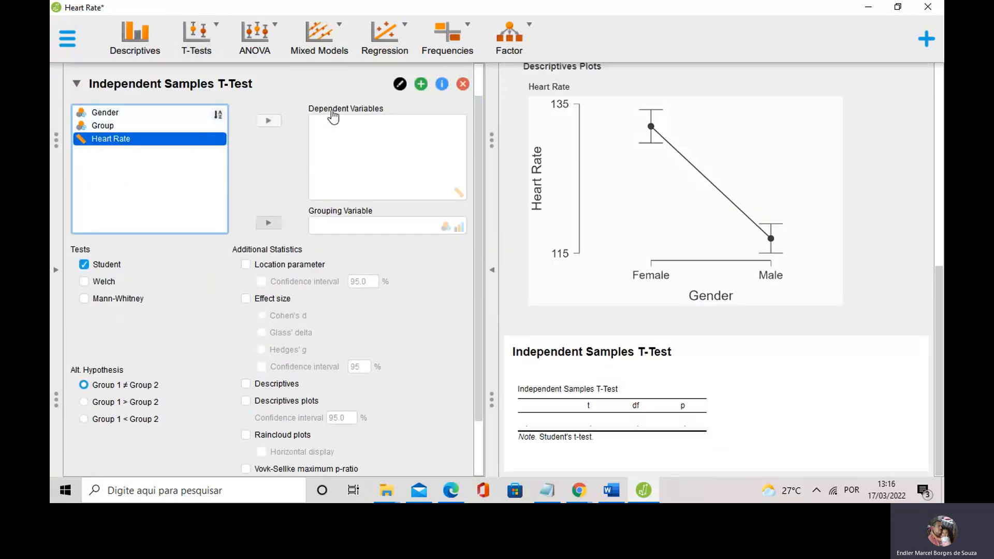
left_click(270, 121)
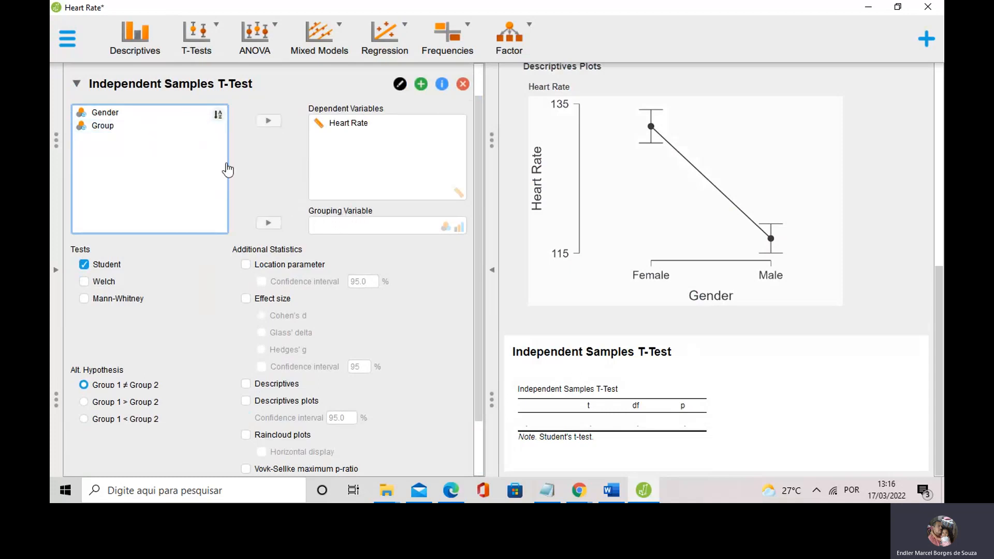
left_click(114, 133)
left_click(267, 223)
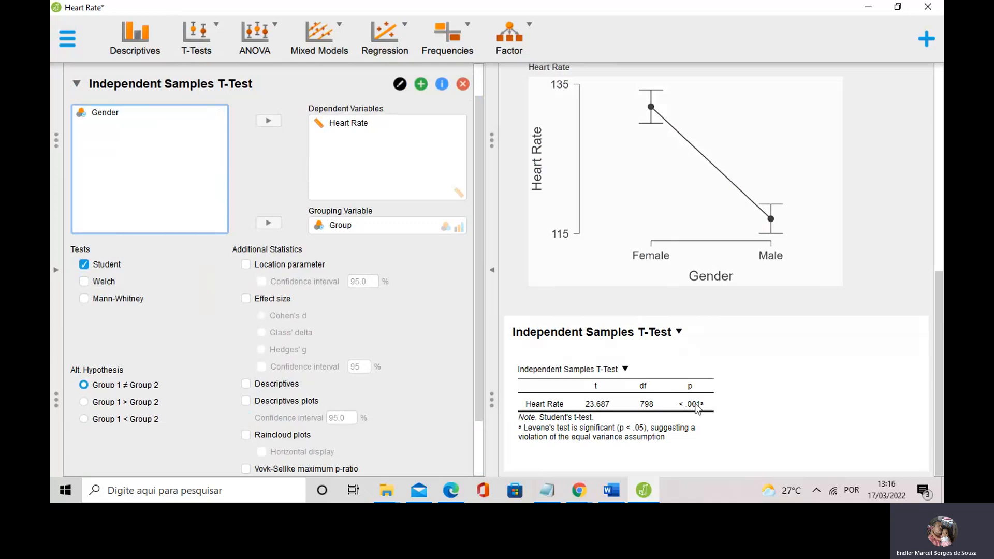
Include the Welch test, normality and equality of variances checks, and descriptives plots in the t-test by Group.
left_click(84, 282)
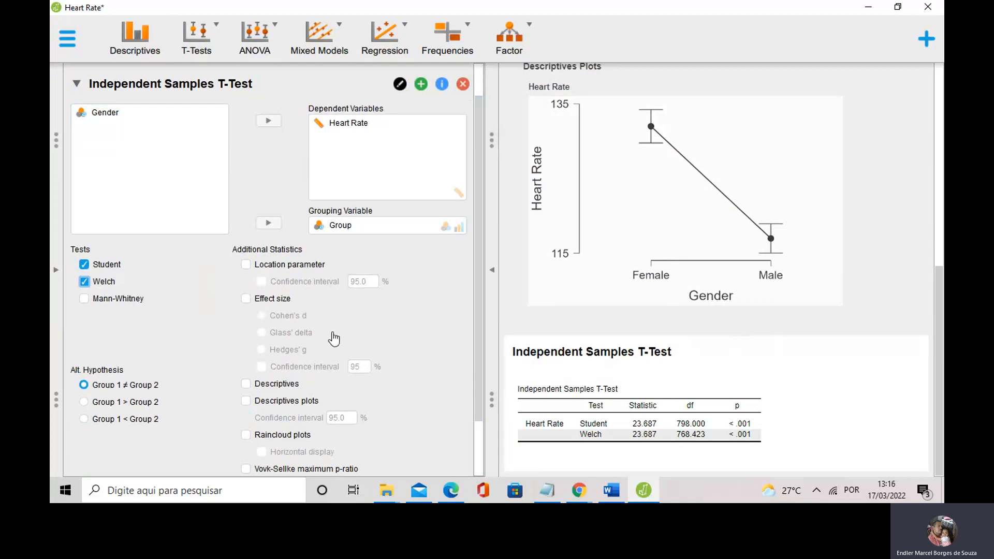
scroll(143, 319, "down", 1)
scroll(143, 318, "down", 3)
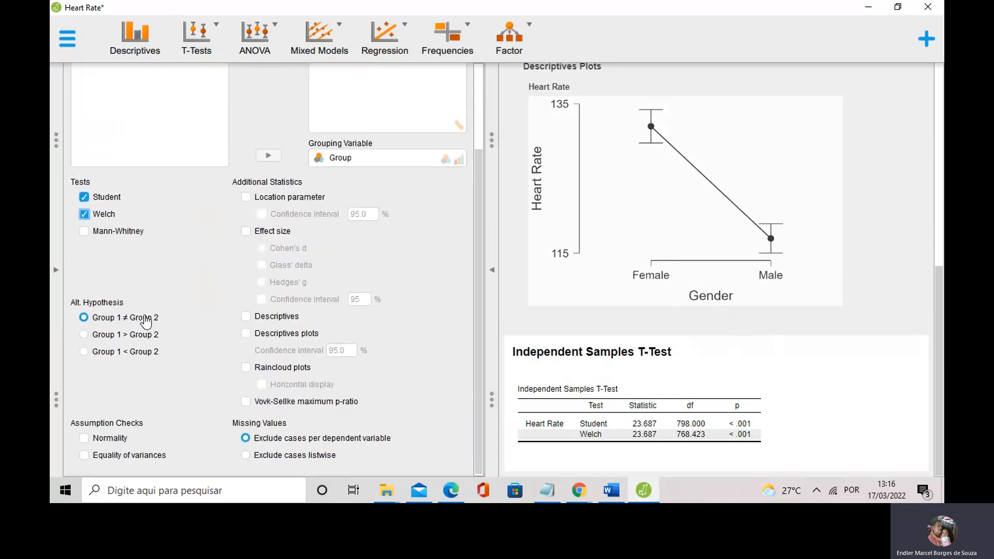
left_click(85, 439)
left_click(84, 456)
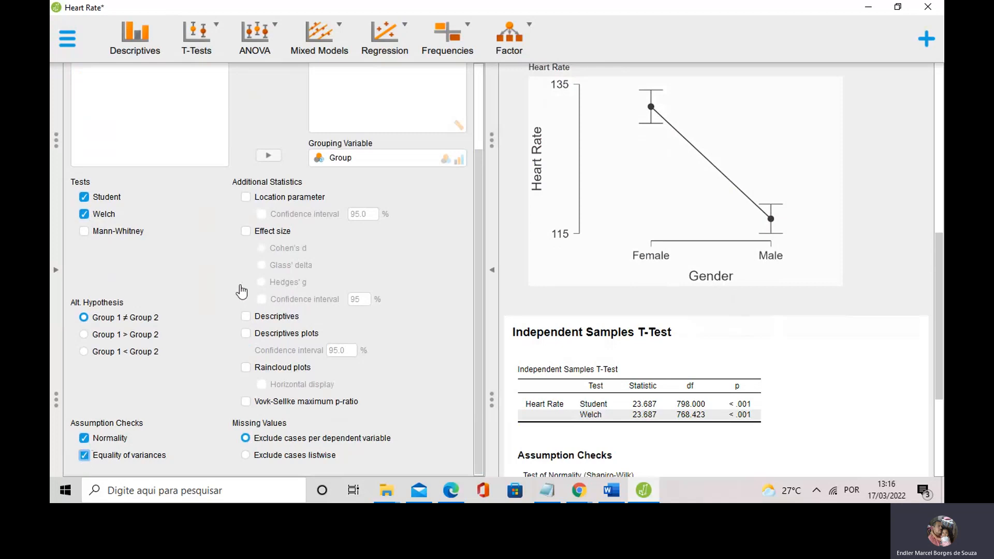
scroll(743, 275, "down", 3)
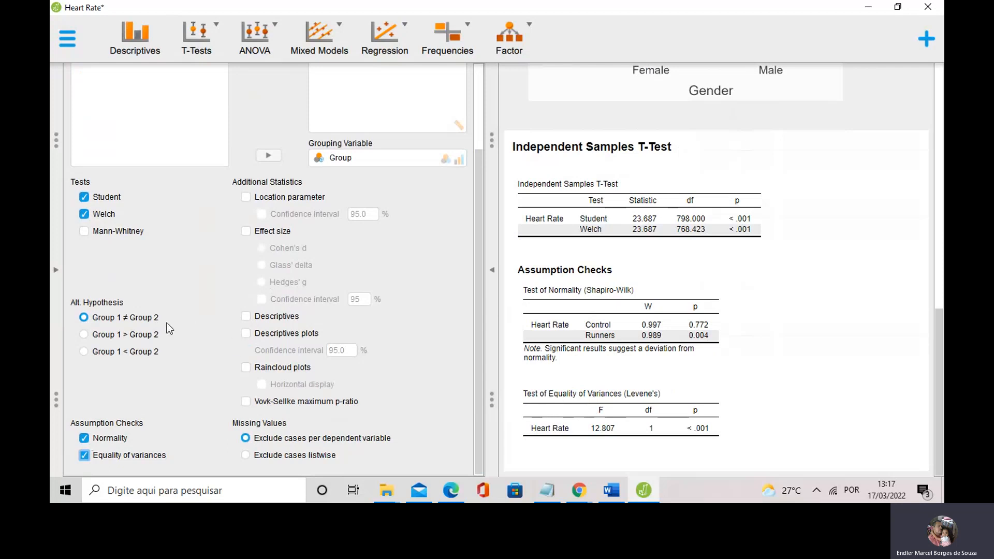
left_click(246, 334)
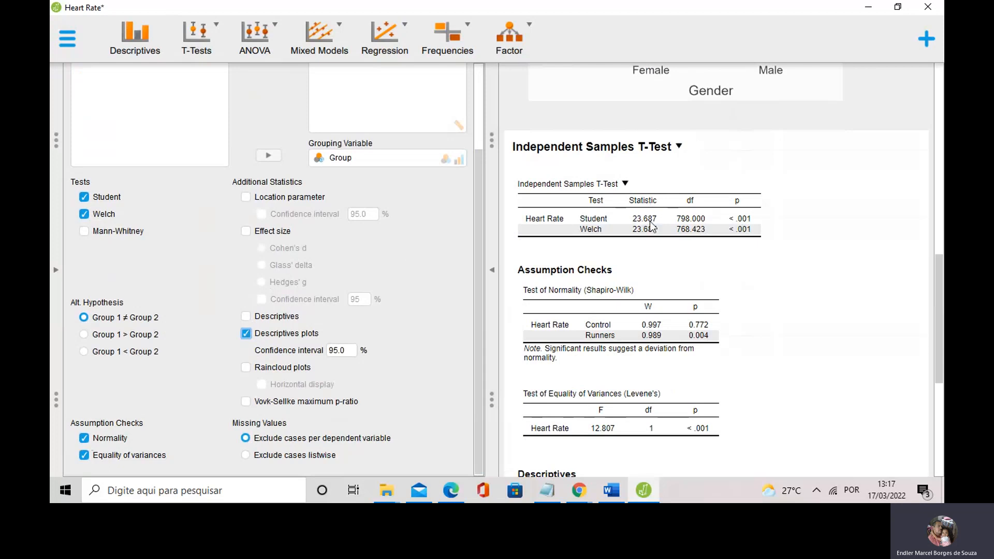
scroll(642, 228, "down", 1)
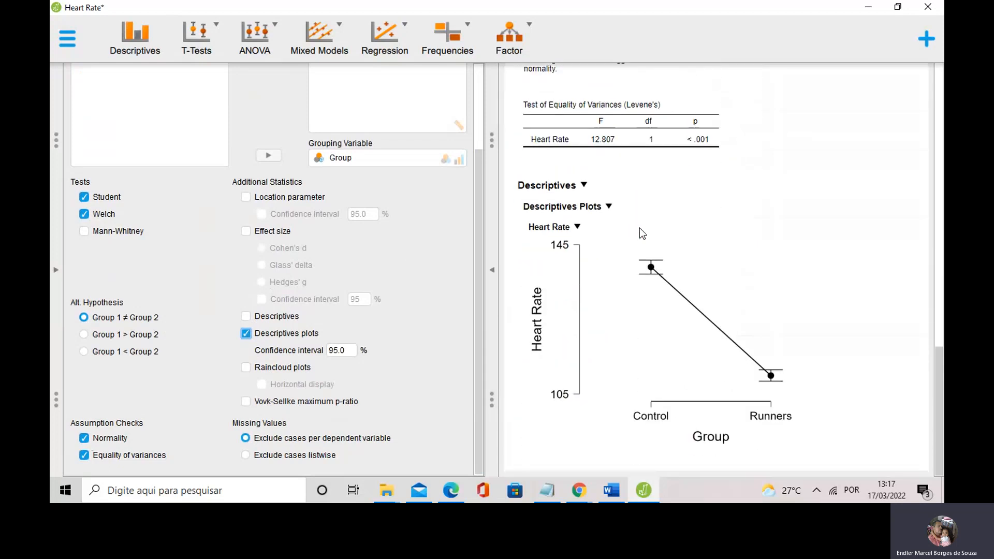
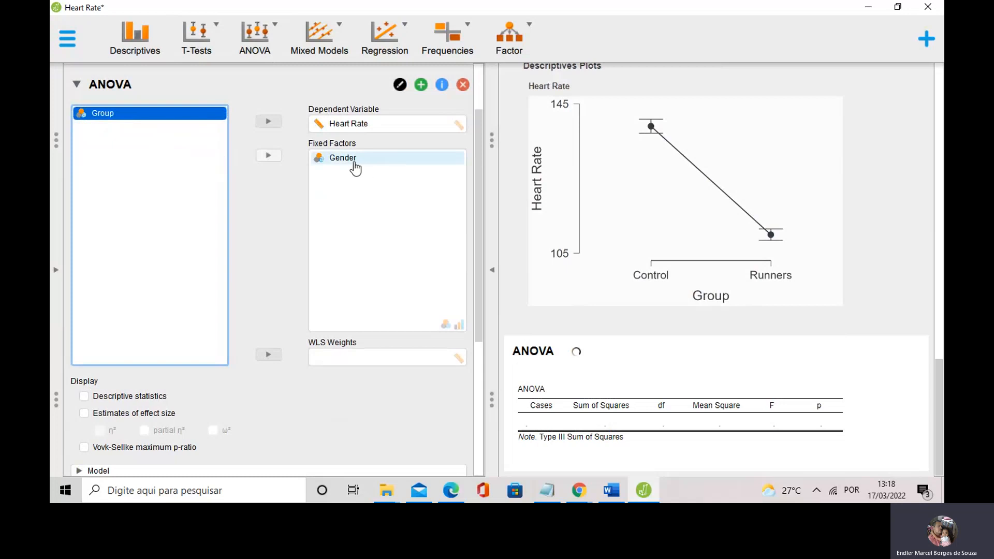
Add Group as a second fixed factor in the Heart Rate ANOVA and include η² effect size estimates.
left_click(269, 155)
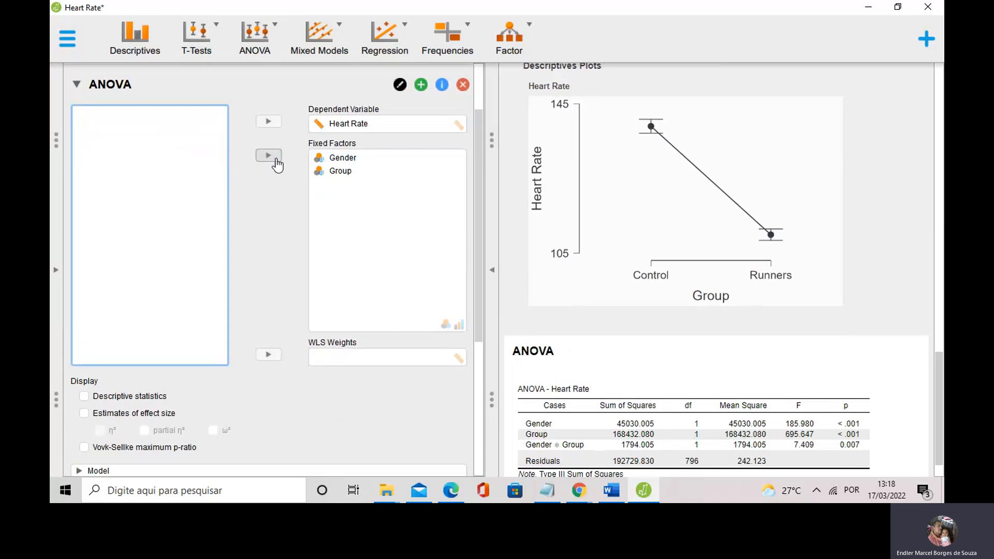
scroll(636, 230, "down", 1)
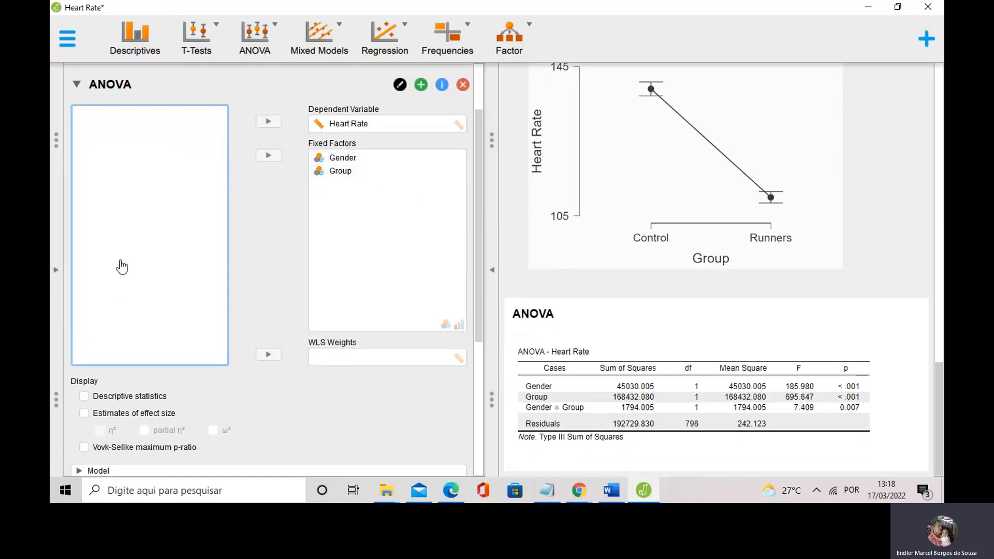
scroll(120, 266, "down", 2)
left_click(85, 328)
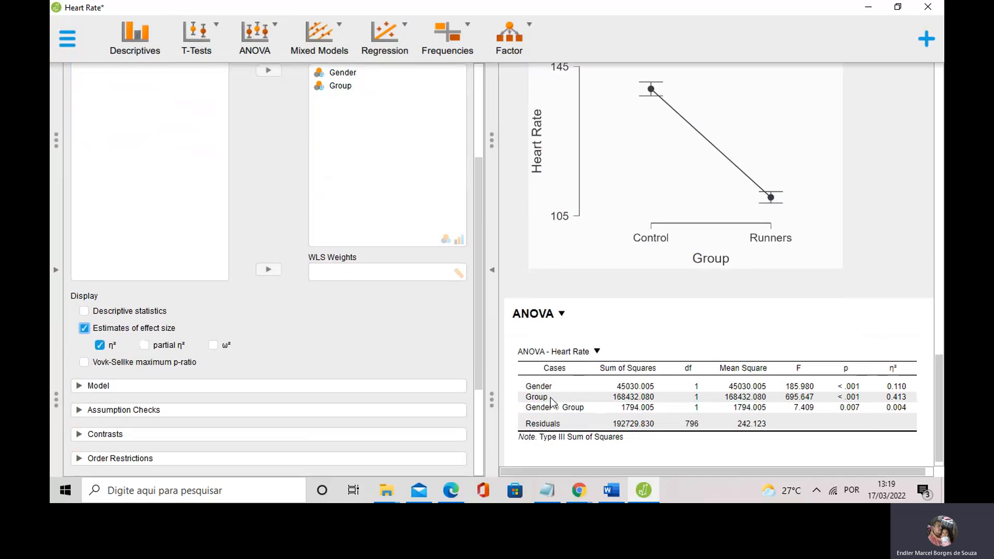
scroll(616, 340, "down", 1)
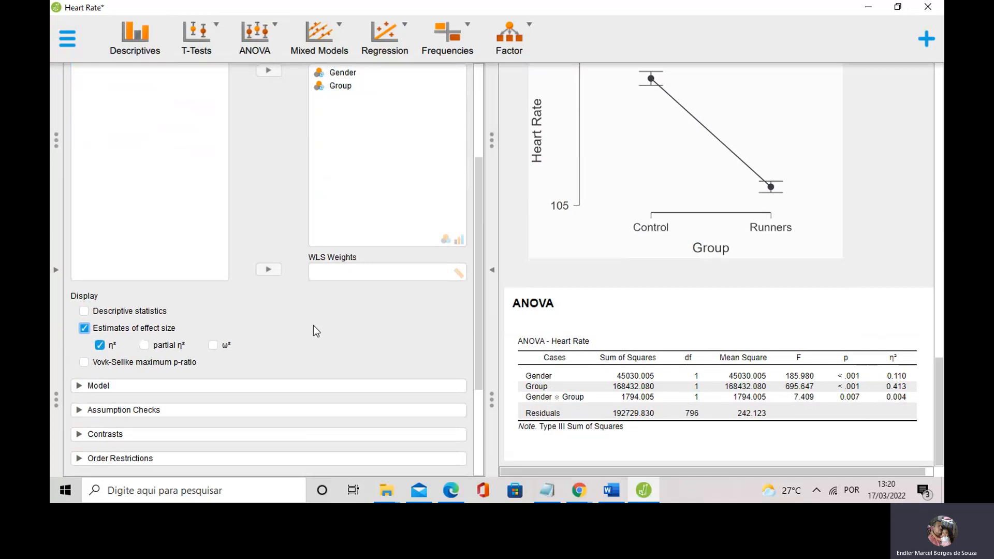
Create an ANOVA descriptives plot with Gender on the horizontal axis and Group as separate lines.
scroll(289, 262, "down", 3)
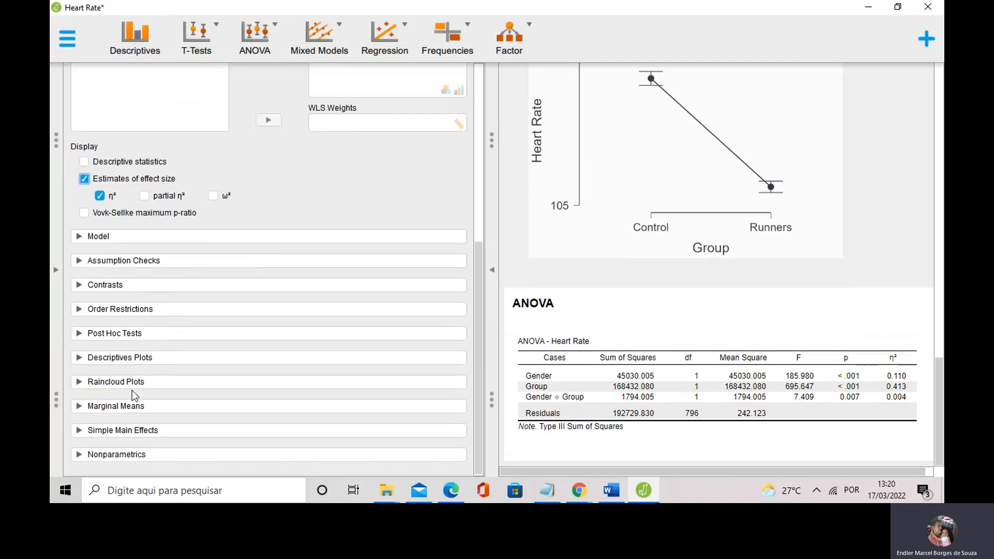
left_click(121, 358)
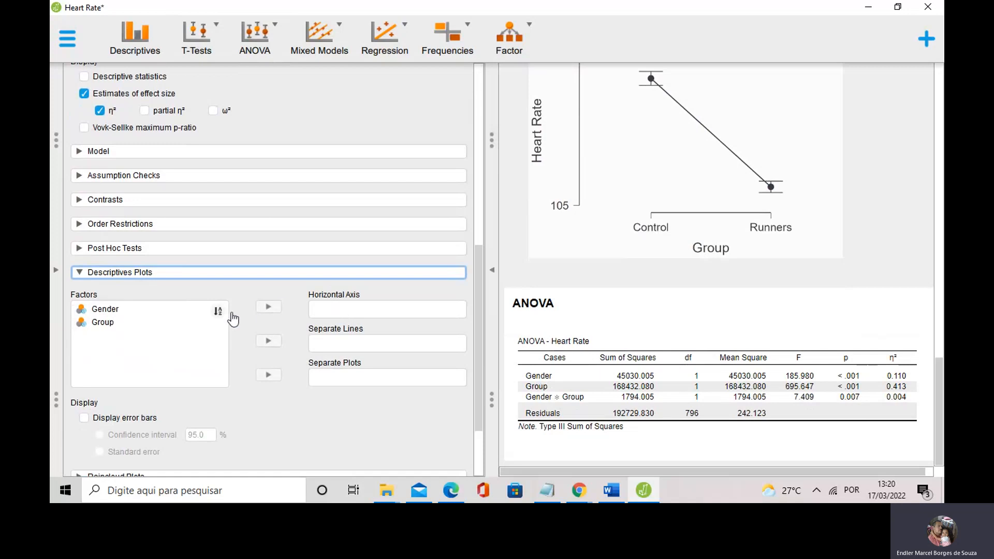
left_click(148, 309)
left_click(268, 309)
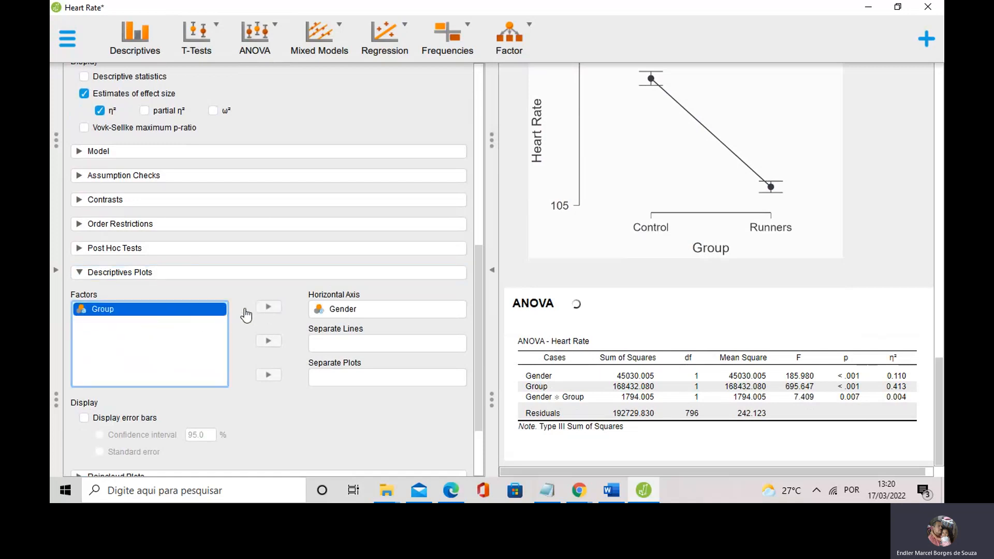
left_click(259, 343)
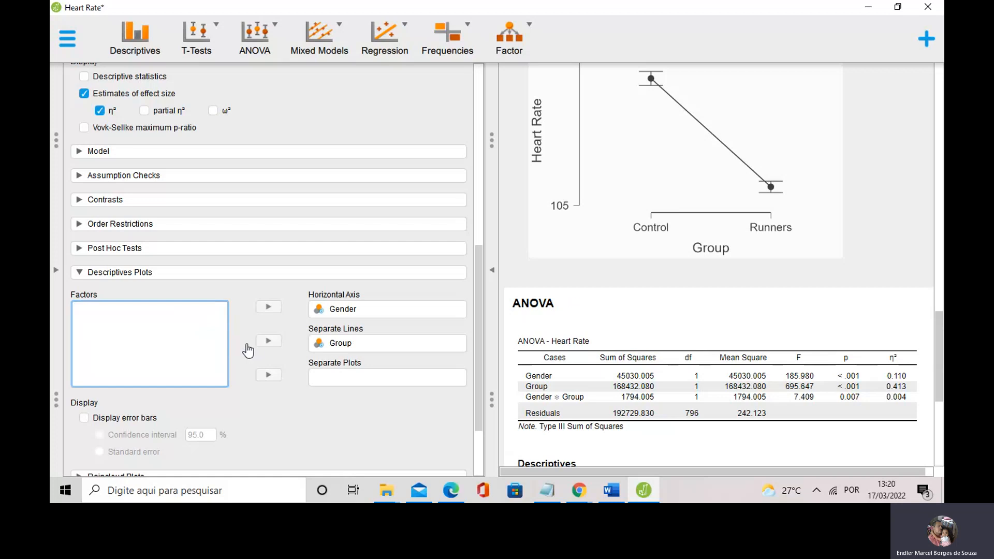
scroll(658, 306, "down", 3)
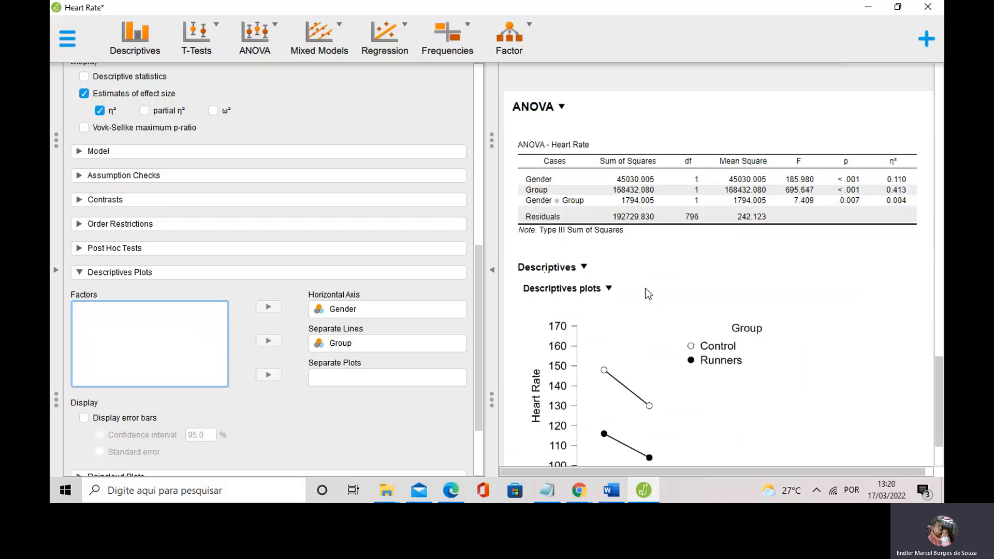
Display error bars with a 95.0% confidence interval in the ANOVA descriptives plot.
scroll(243, 295, "down", 2)
scroll(267, 283, "down", 1)
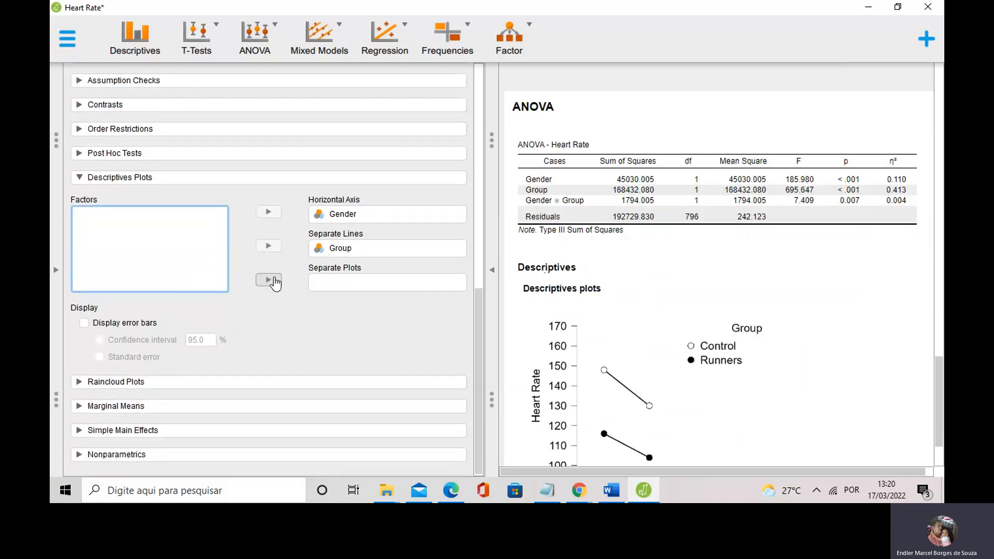
left_click(84, 323)
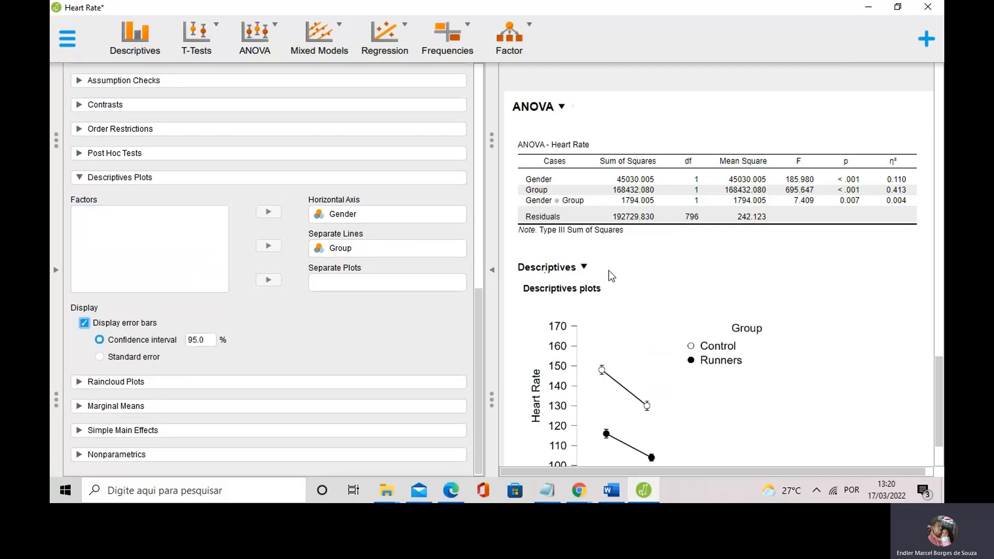
scroll(645, 283, "down", 1)
scroll(647, 274, "down", 1)
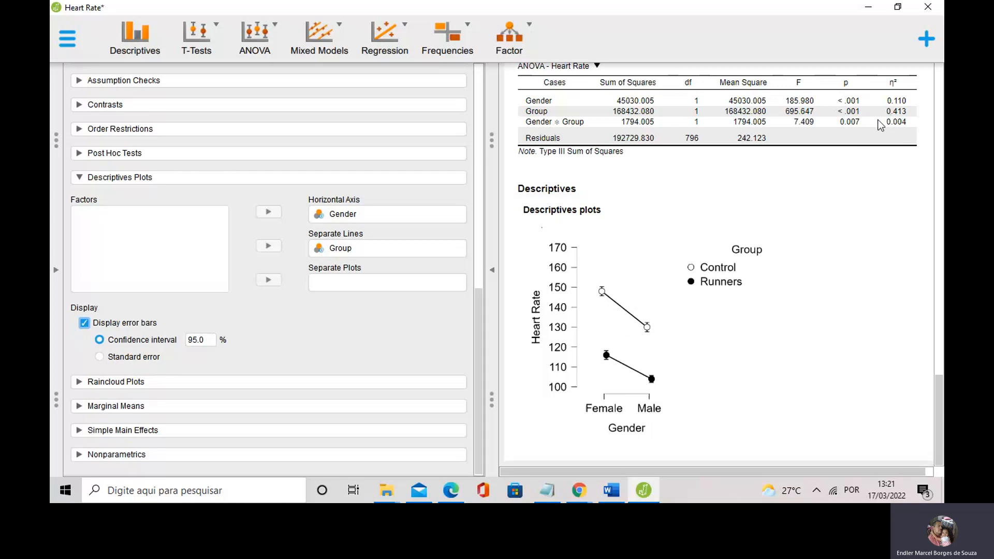
Try to put Group on the horizontal axis of the ANOVA descriptives plot in place of Gender.
left_click(322, 251)
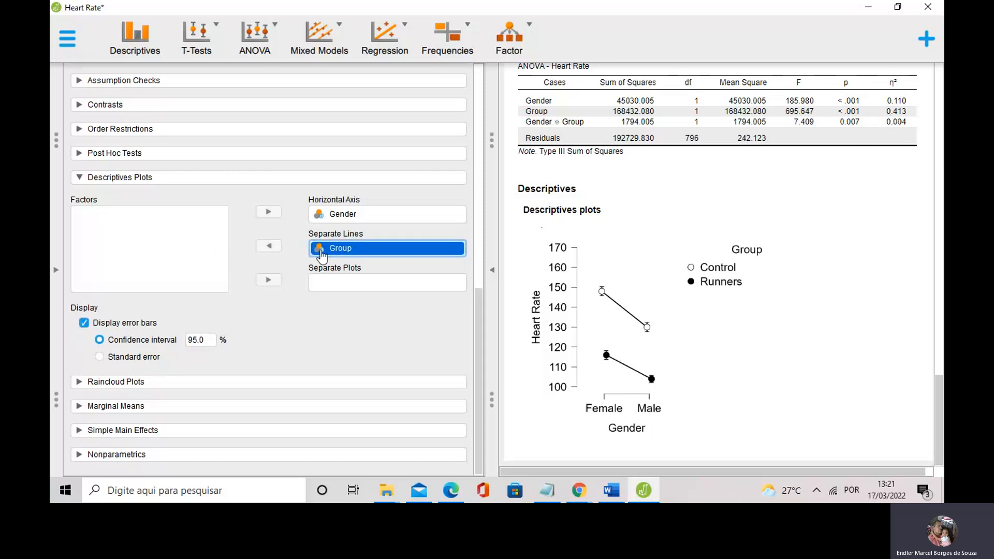
left_click(269, 246)
left_click(269, 212)
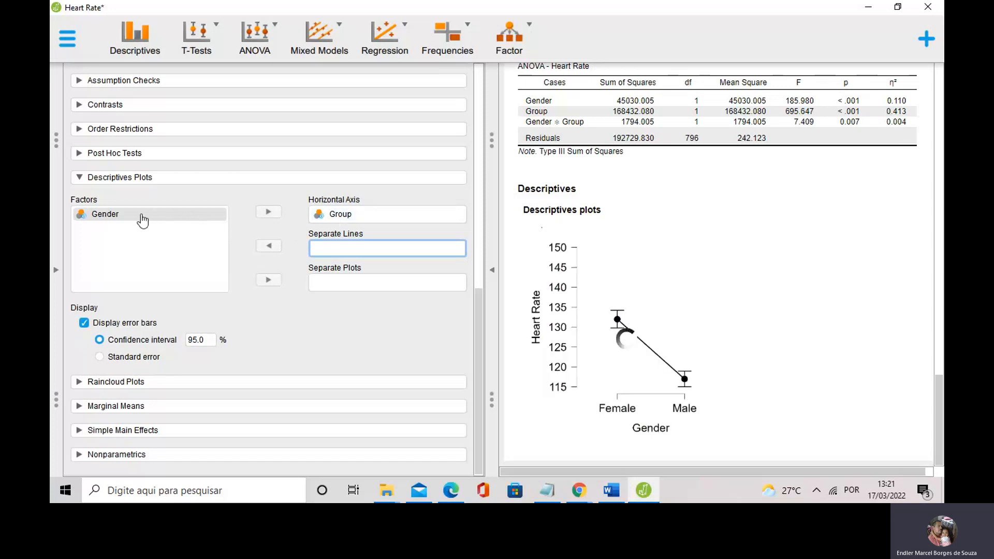
left_click(269, 212)
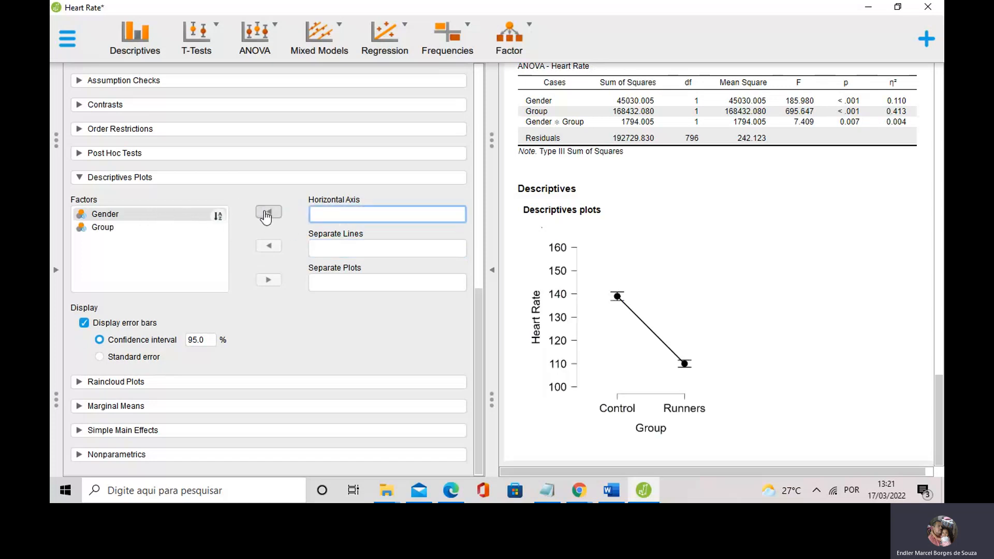
Restore Gender on the horizontal axis and Group as separate lines in the ANOVA descriptives plot.
left_click(114, 213)
left_click(269, 212)
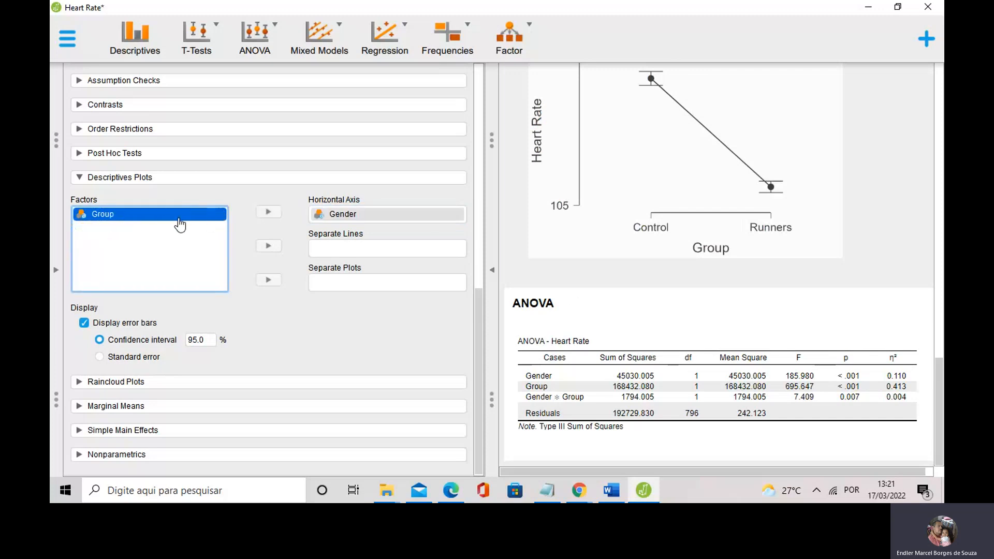
left_click(257, 248)
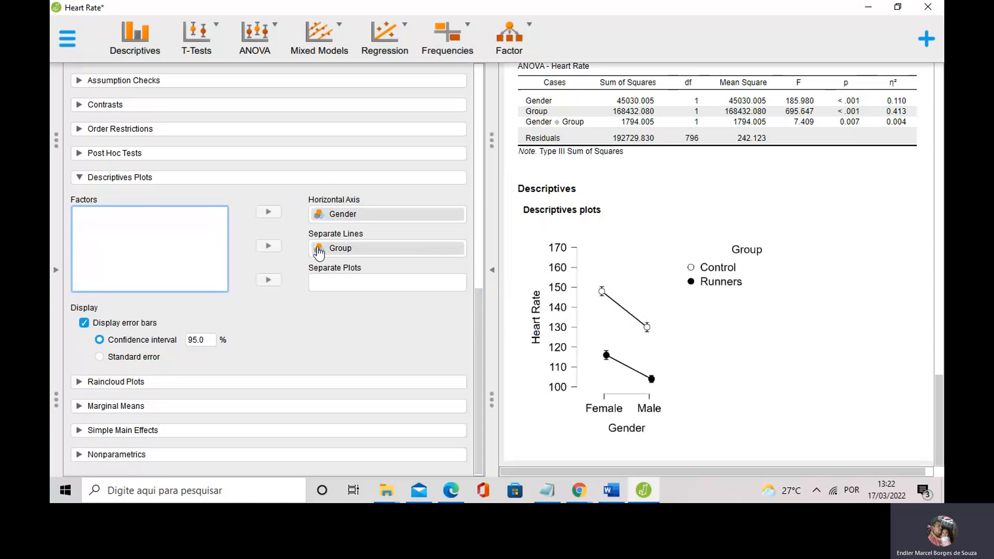
Swap the factors of the ANOVA descriptives plot, with Group on the horizontal axis and Gender as separate lines.
left_click(346, 251)
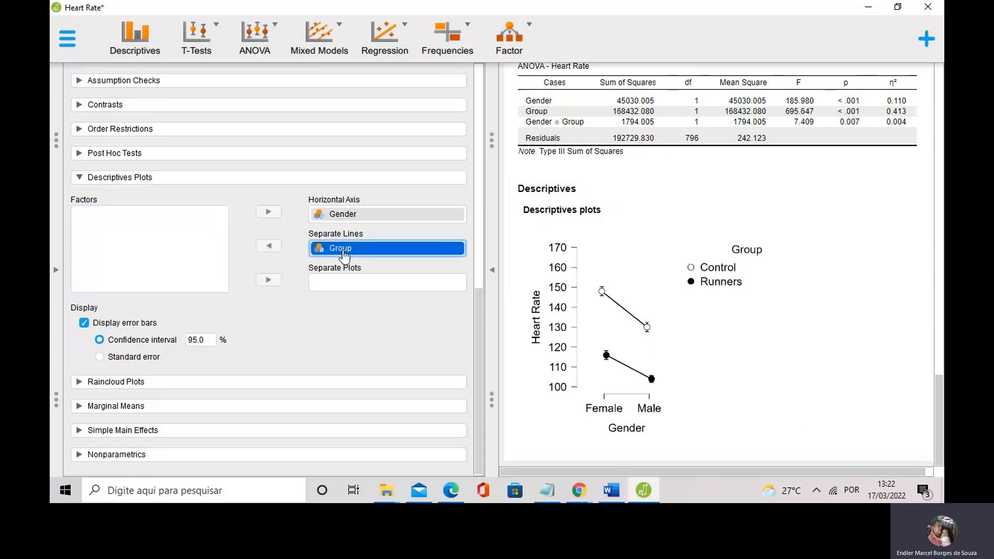
left_click(269, 246)
left_click(339, 215)
left_click(270, 213)
left_click(129, 228)
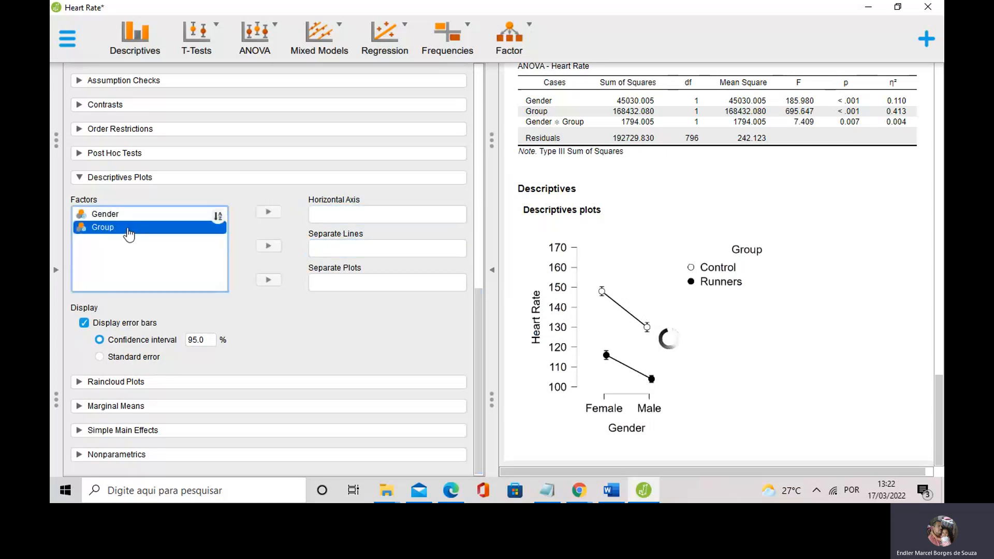
left_click(269, 213)
left_click(268, 247)
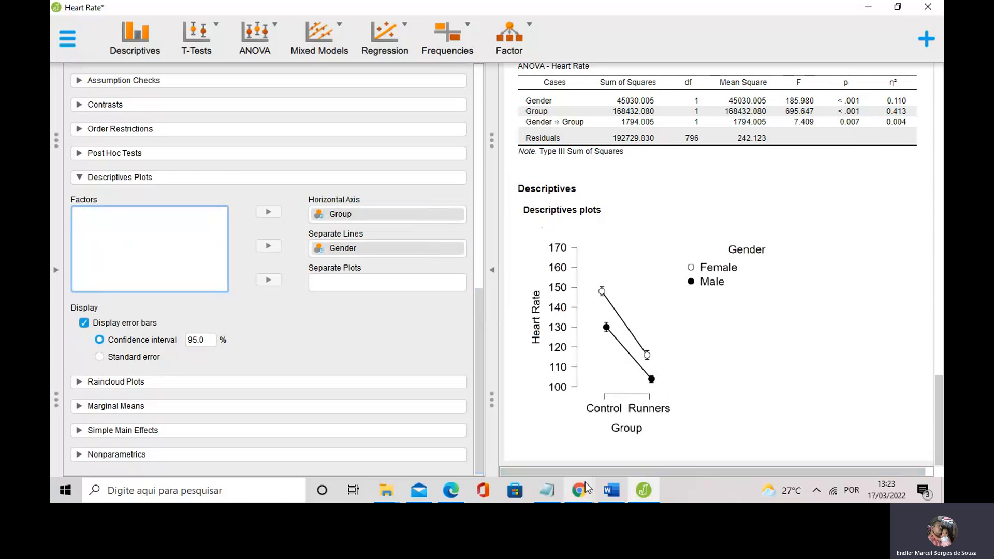
mouse_move(584, 493)
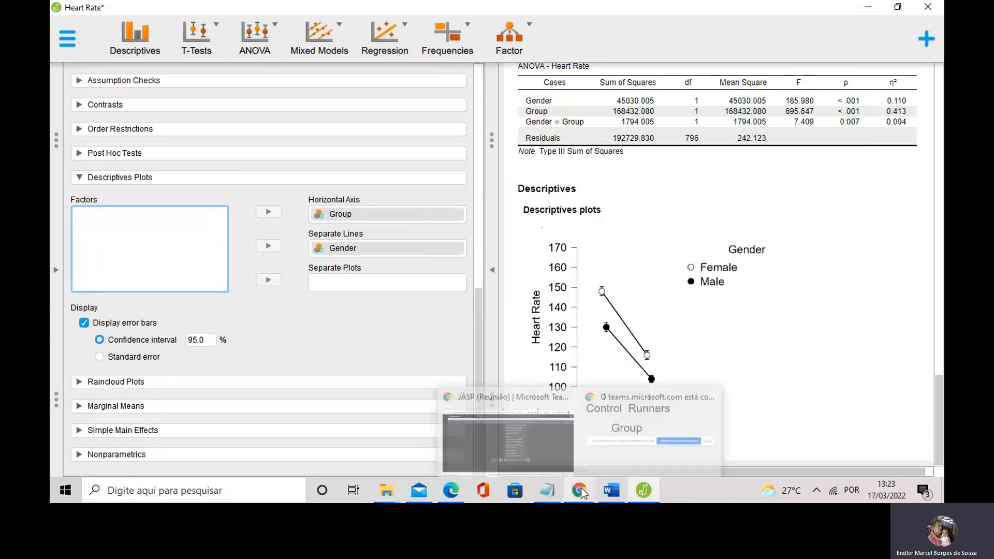